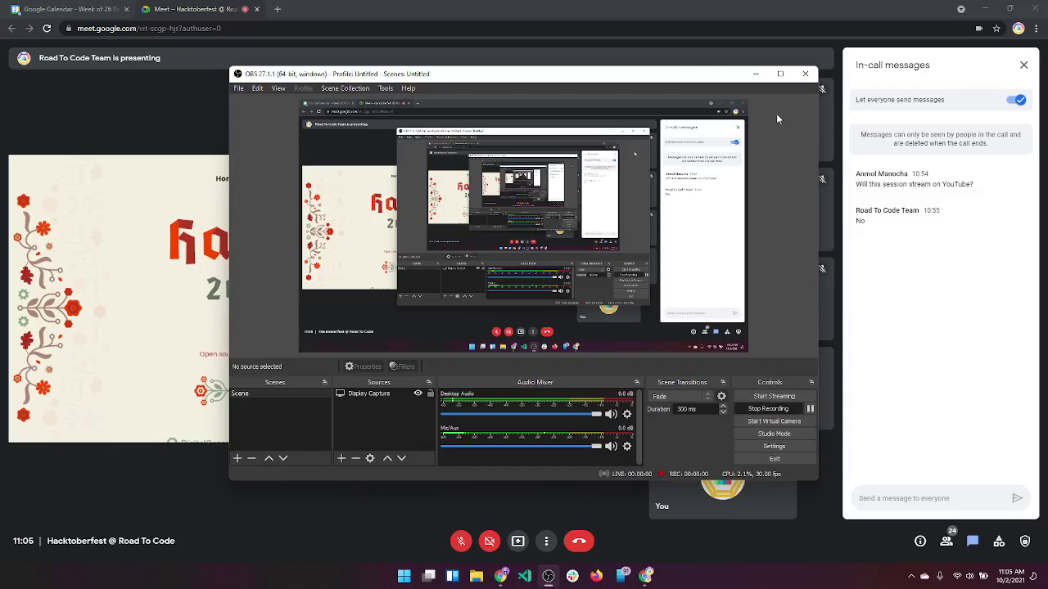
# - Minimize OBS to bring the Meet call forward and unmute the microphone
pyautogui.click(756, 73)
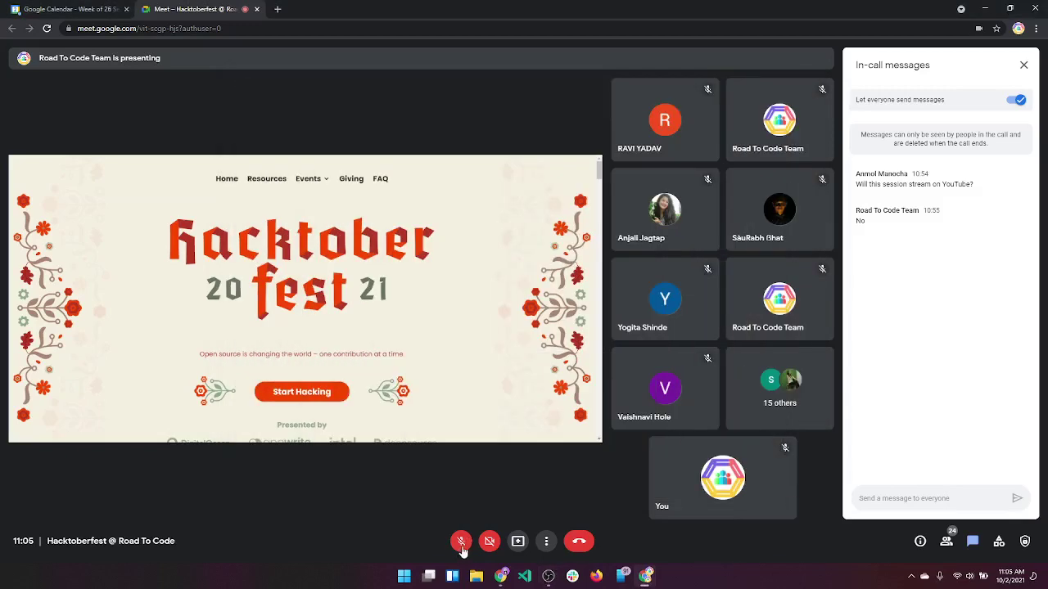
pyautogui.click(462, 544)
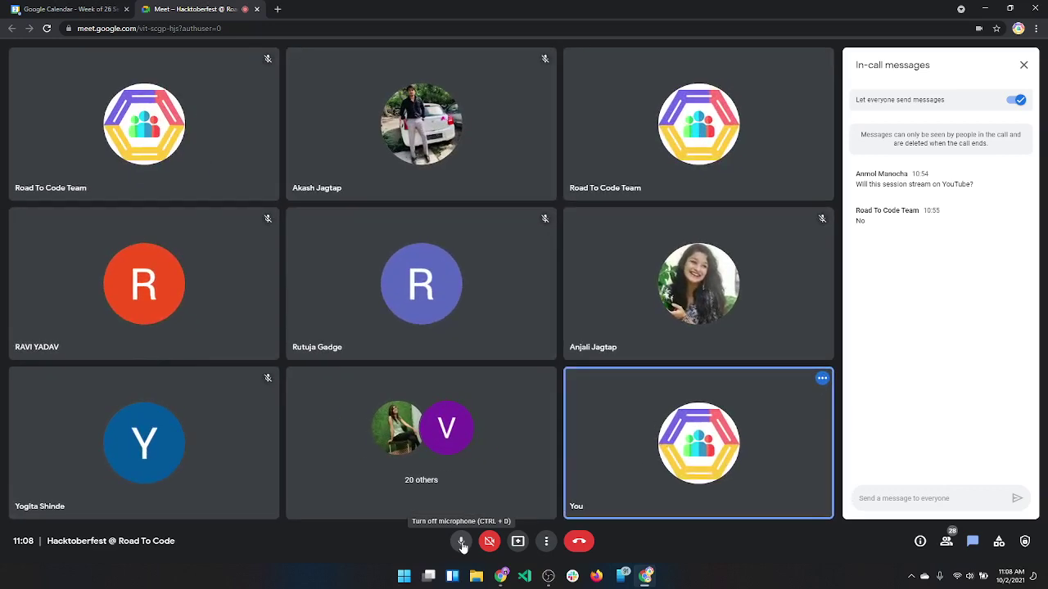
# - Mute the microphone and raise the system volume
pyautogui.click(462, 545)
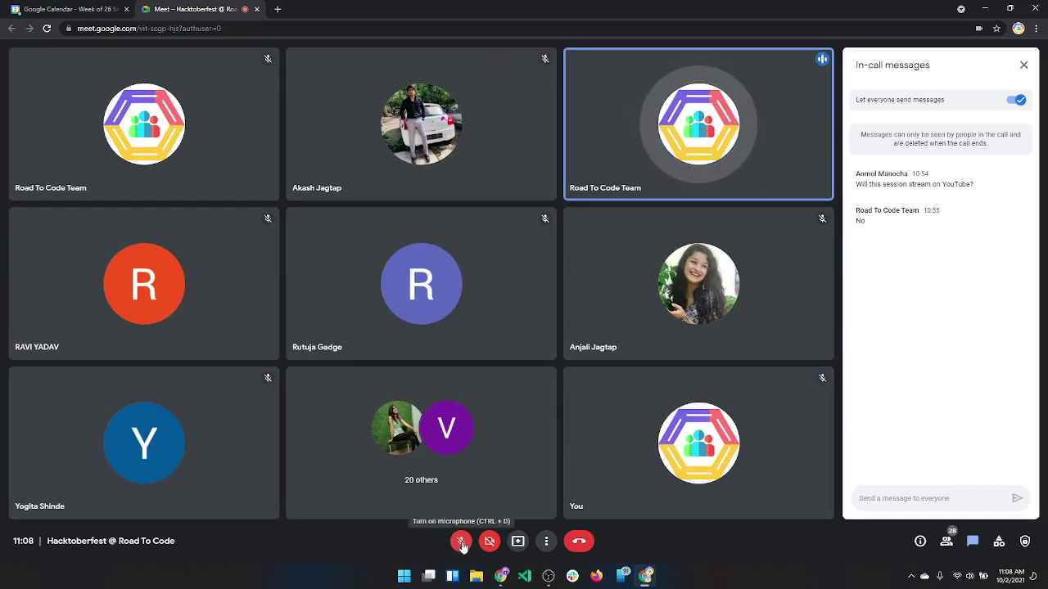
pyautogui.press('XF86AudioRaiseVolume')
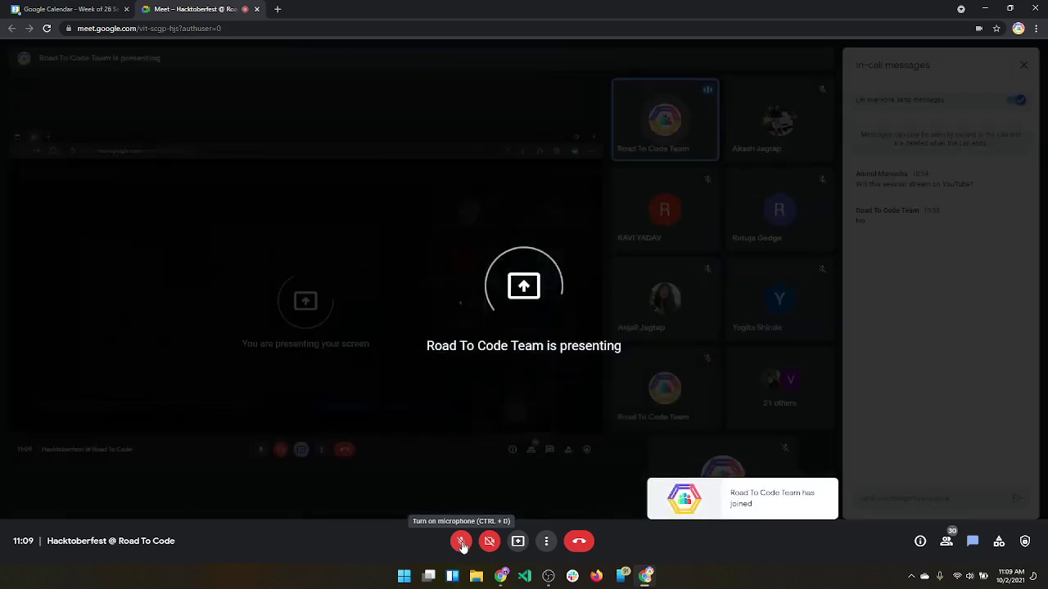
pyautogui.click(462, 543)
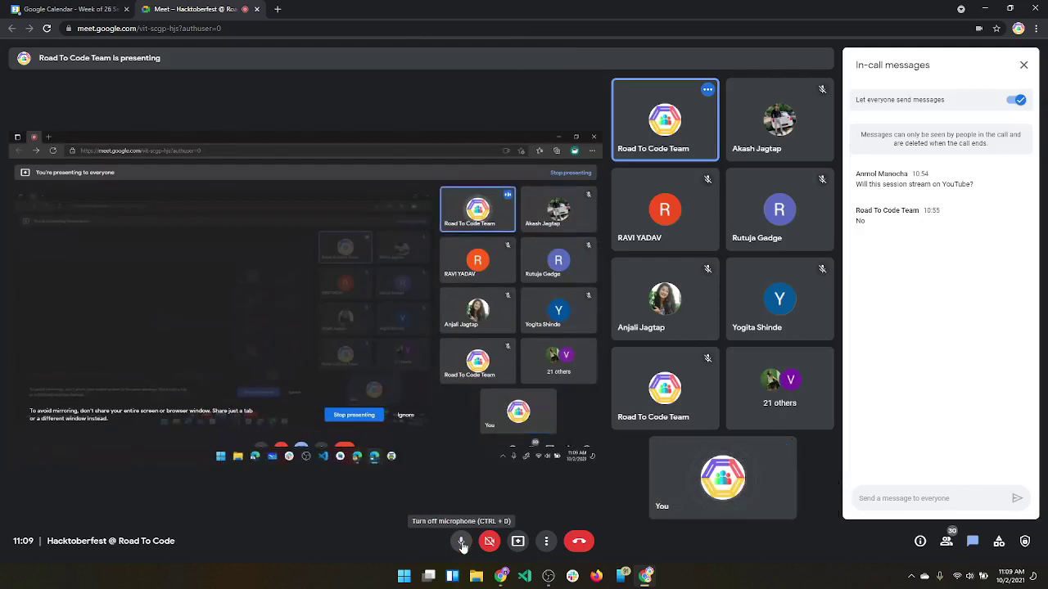
pyautogui.click(462, 542)
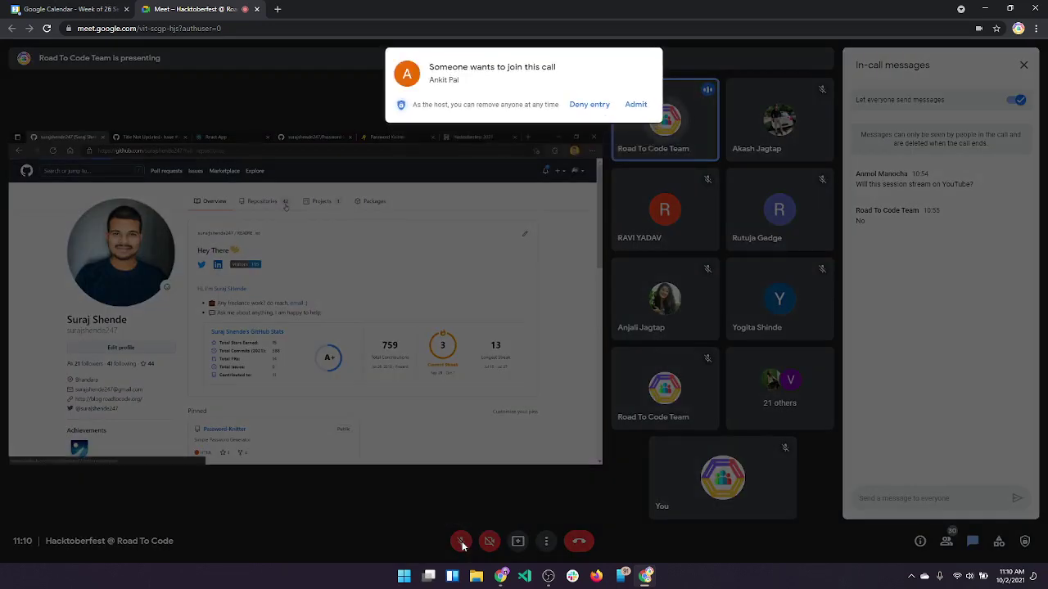
# - Admit the waiting participant into the call
pyautogui.click(630, 102)
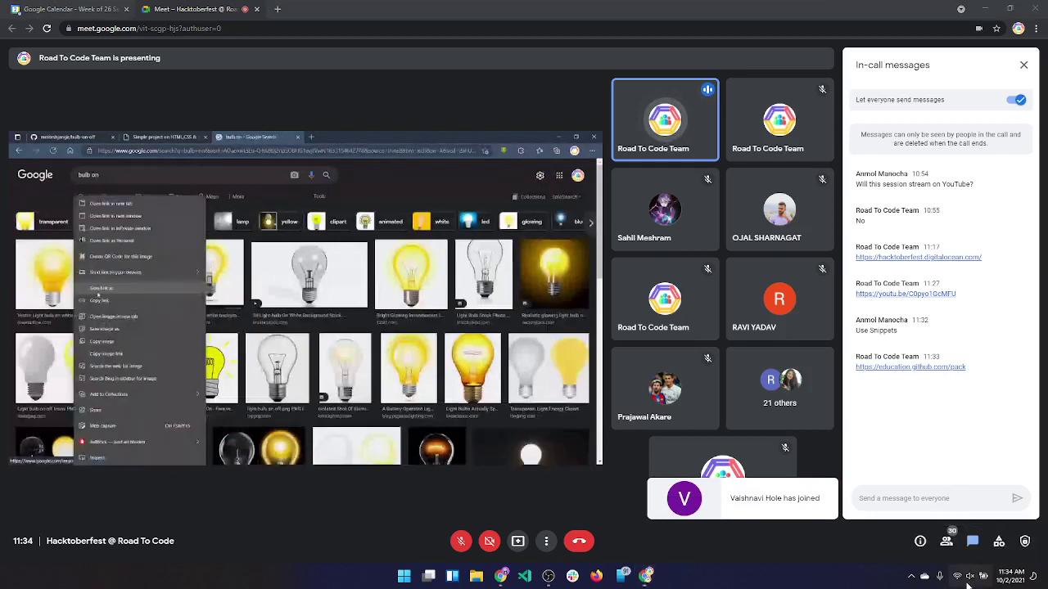
# - Switch Bluetooth off in Windows Quick Settings and dismiss the panel
pyautogui.click(967, 583)
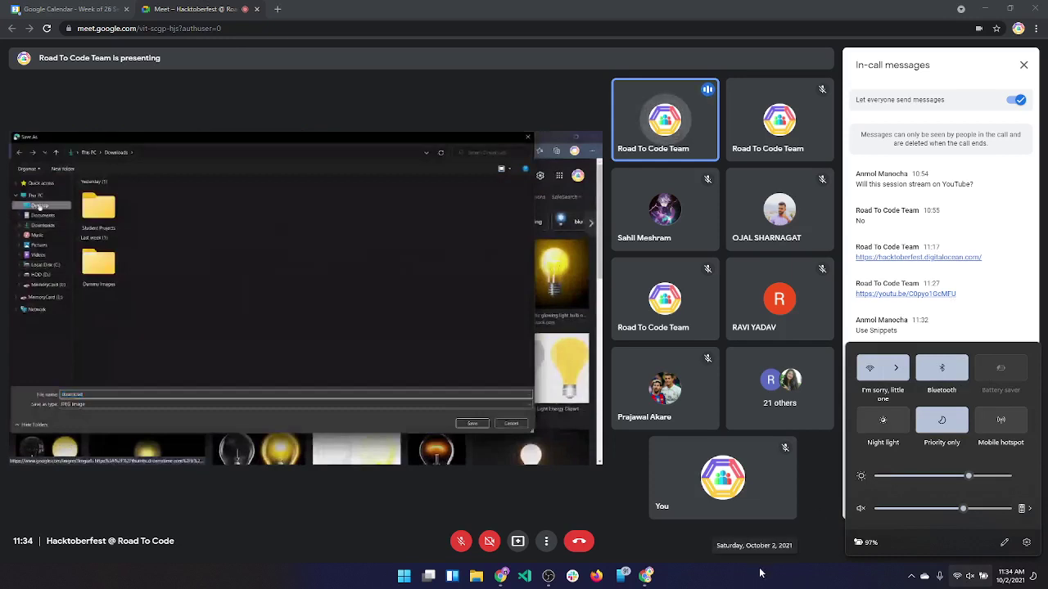
pyautogui.click(965, 375)
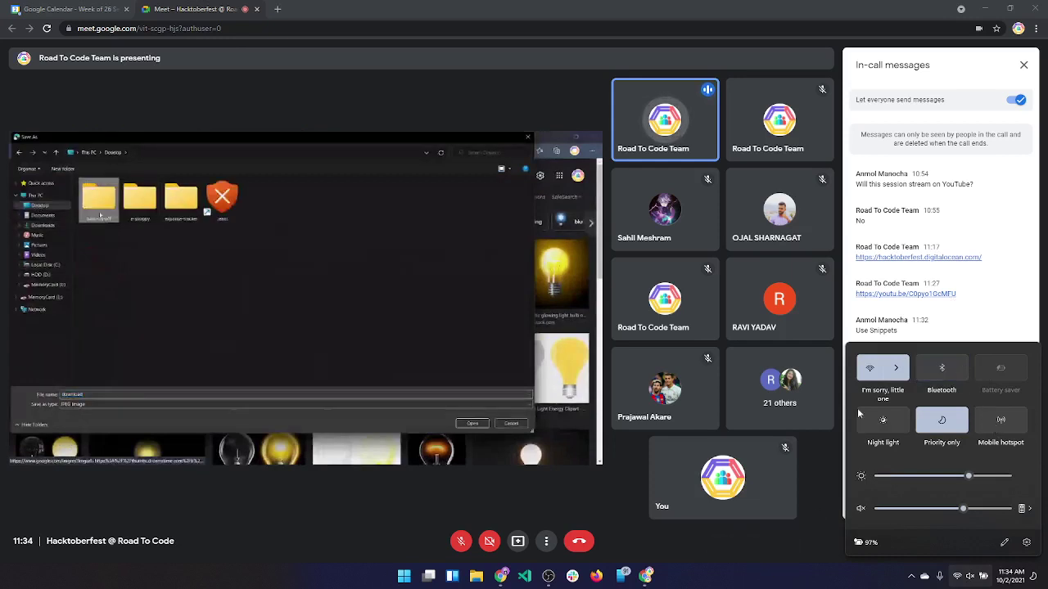
pyautogui.click(691, 581)
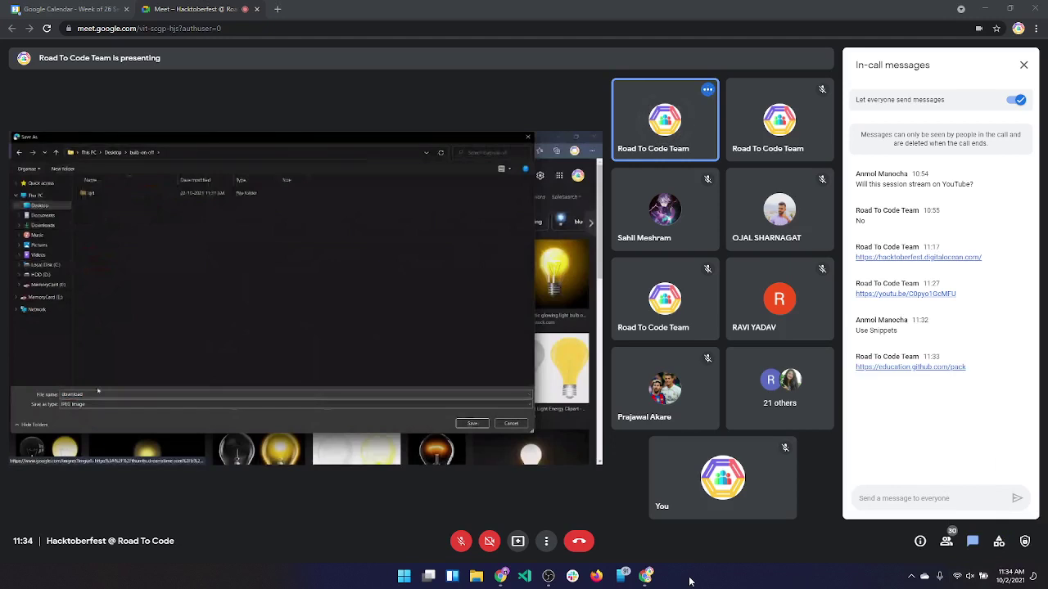
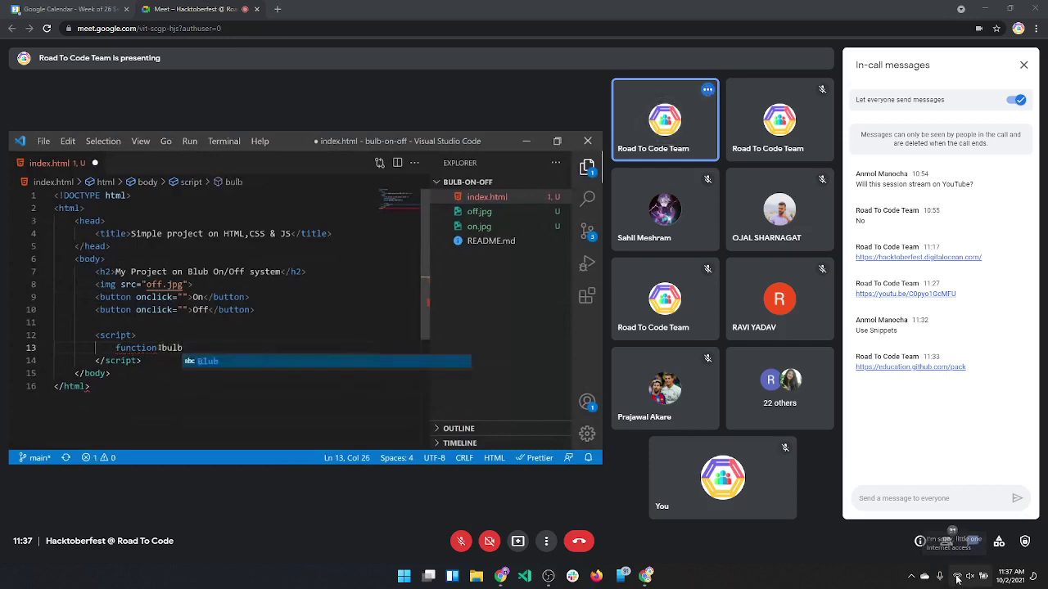
# - Check network and volume in Windows quick settings, then return to the bulb on/off presentation
pyautogui.click(957, 577)
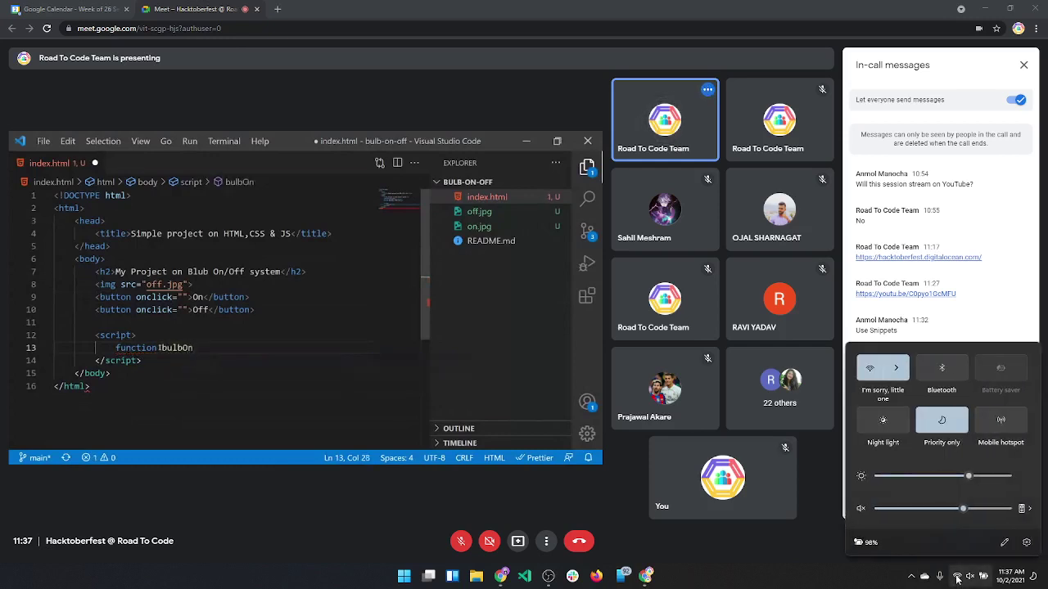
pyautogui.click(804, 564)
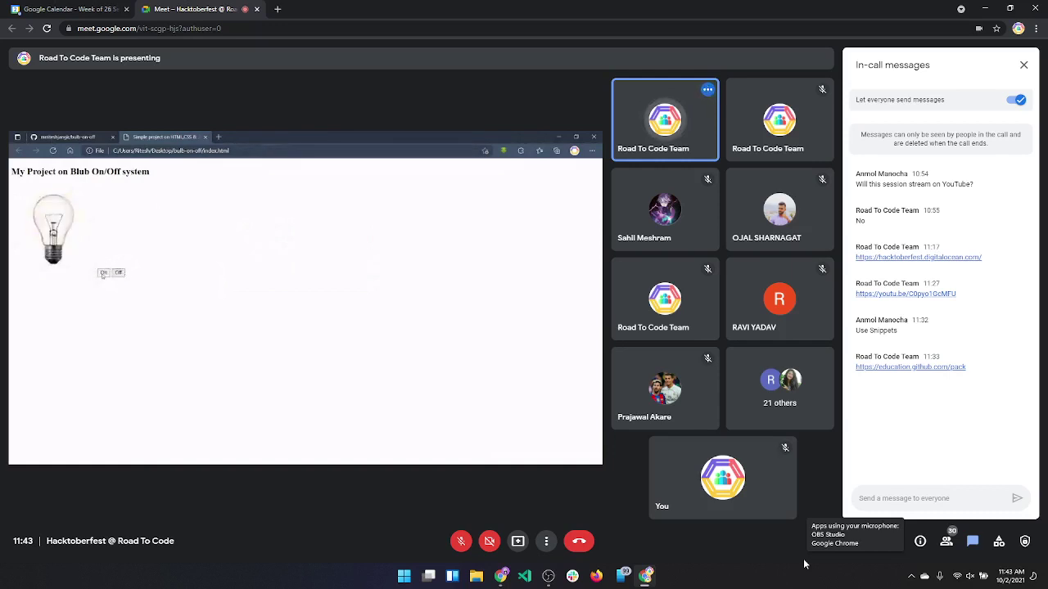
# - Adjust the speaker volume with the keyboard volume keys while the bio-tree profile page is presented
pyautogui.press('XF86AudioLowerVolume')
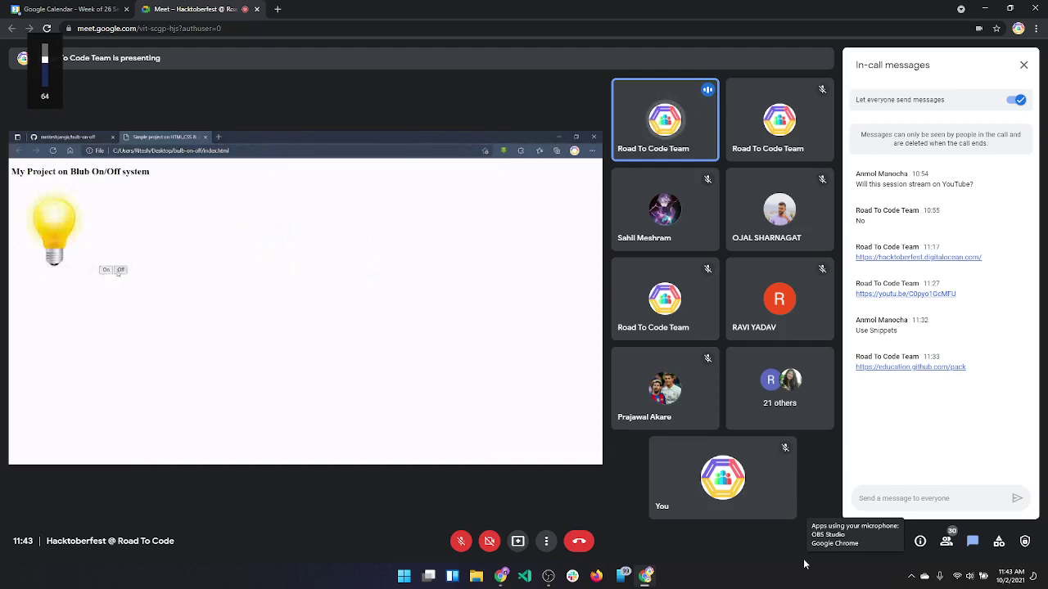
pyautogui.press('XF86AudioLowerVolume')
pyautogui.press('XF86AudioLowerVolume')
pyautogui.press('XF86AudioLowerVolume')
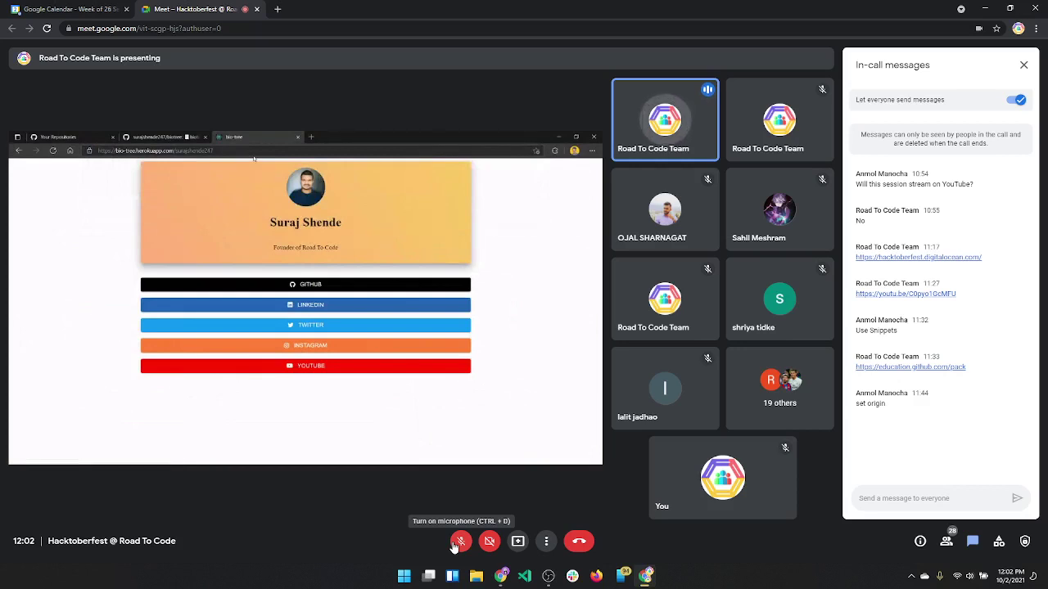
pyautogui.click(455, 544)
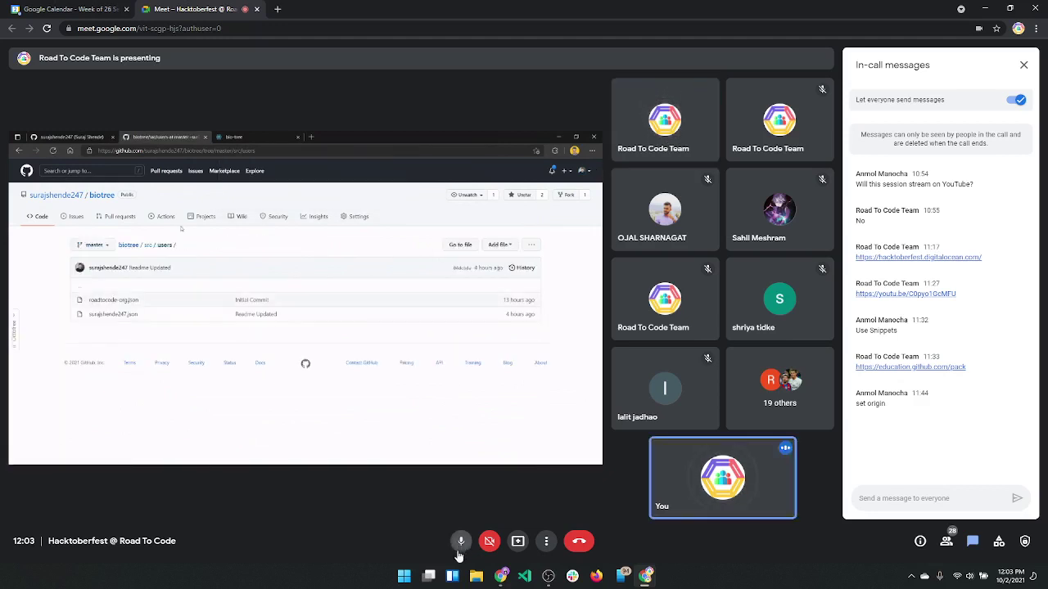
pyautogui.click(465, 544)
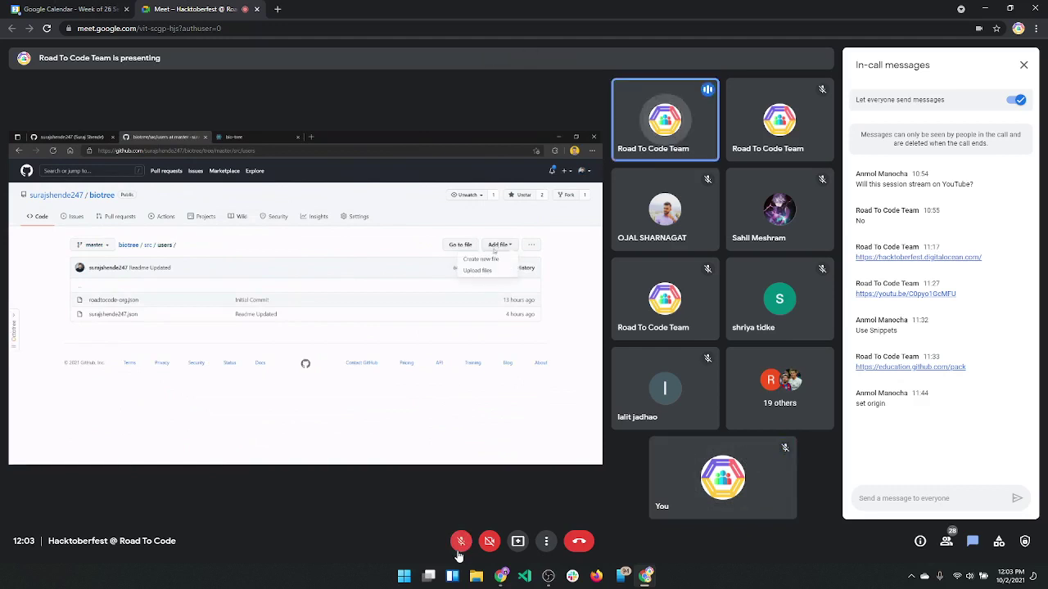
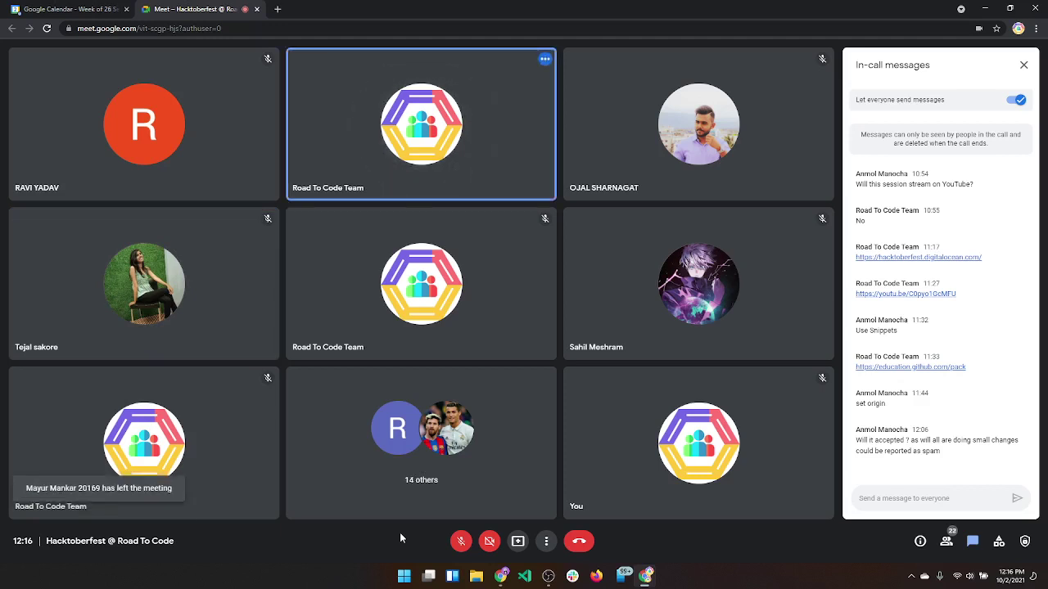
# - Briefly unmute then re-mute the Meet microphone, and bring OBS Studio in front of the call
pyautogui.click(463, 542)
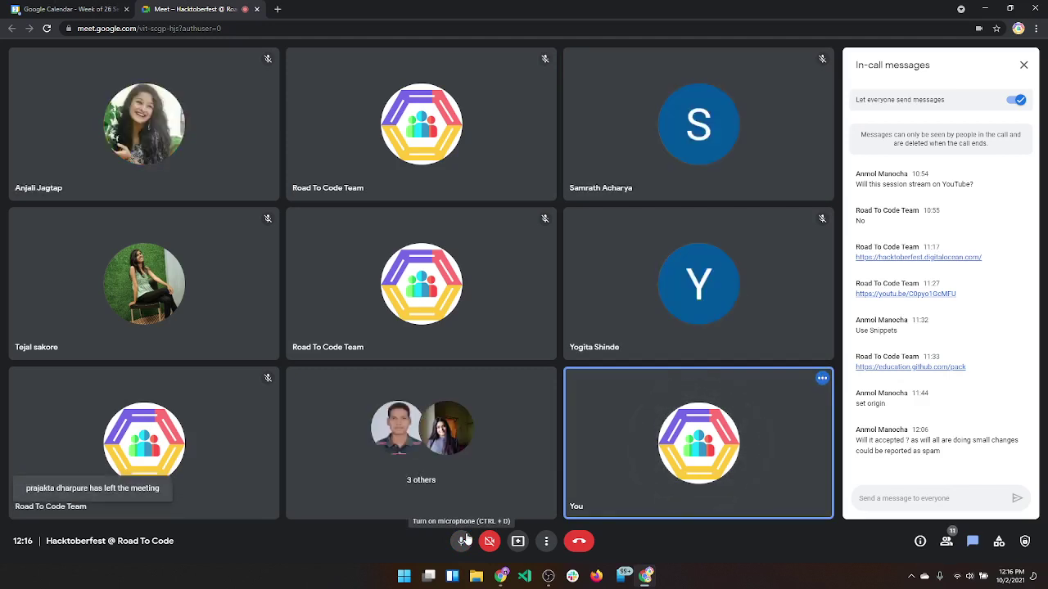
pyautogui.click(464, 540)
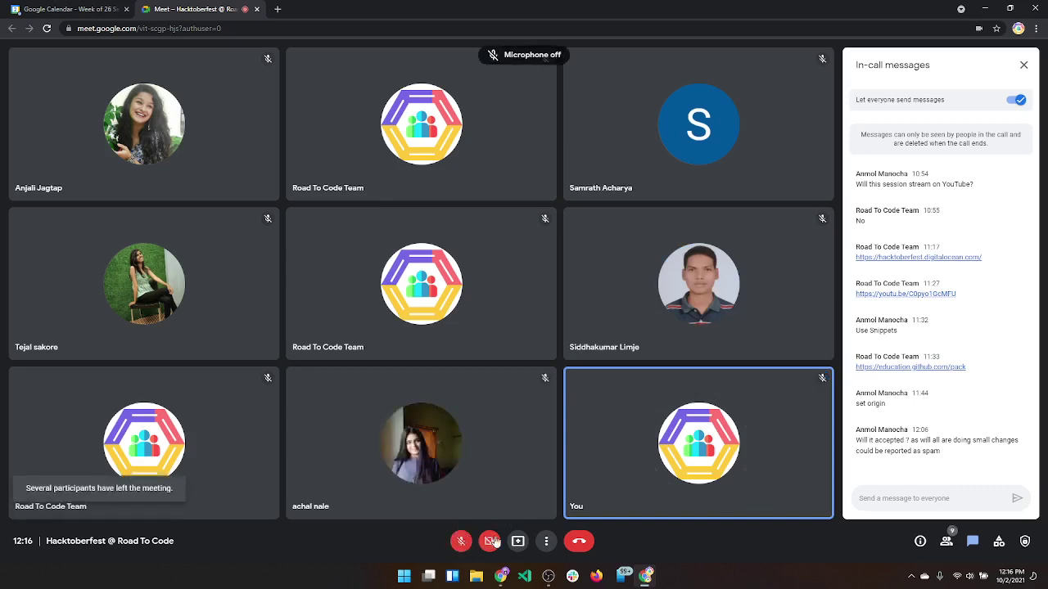
pyautogui.click(548, 576)
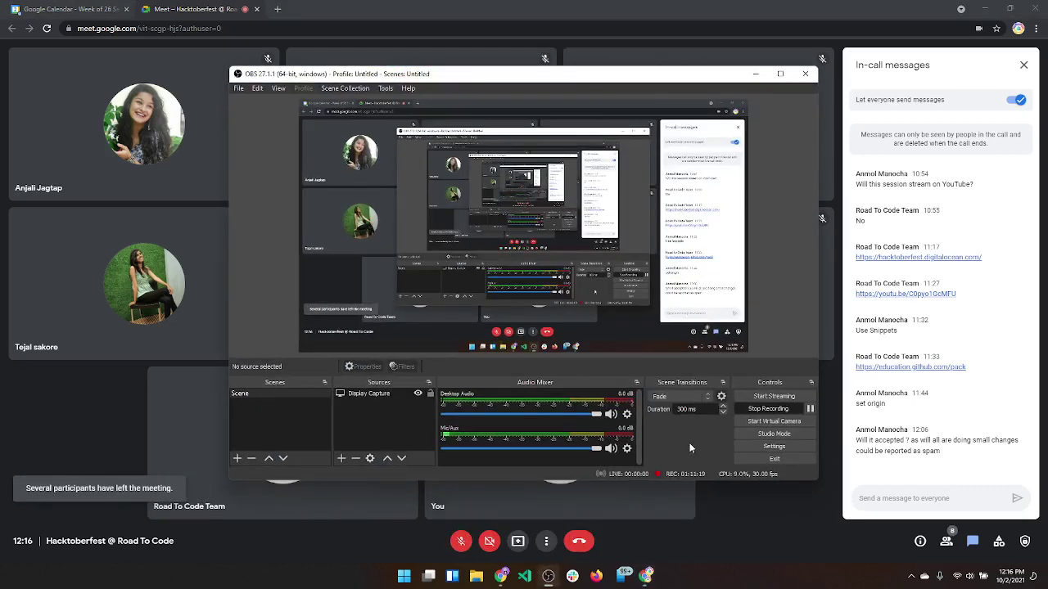